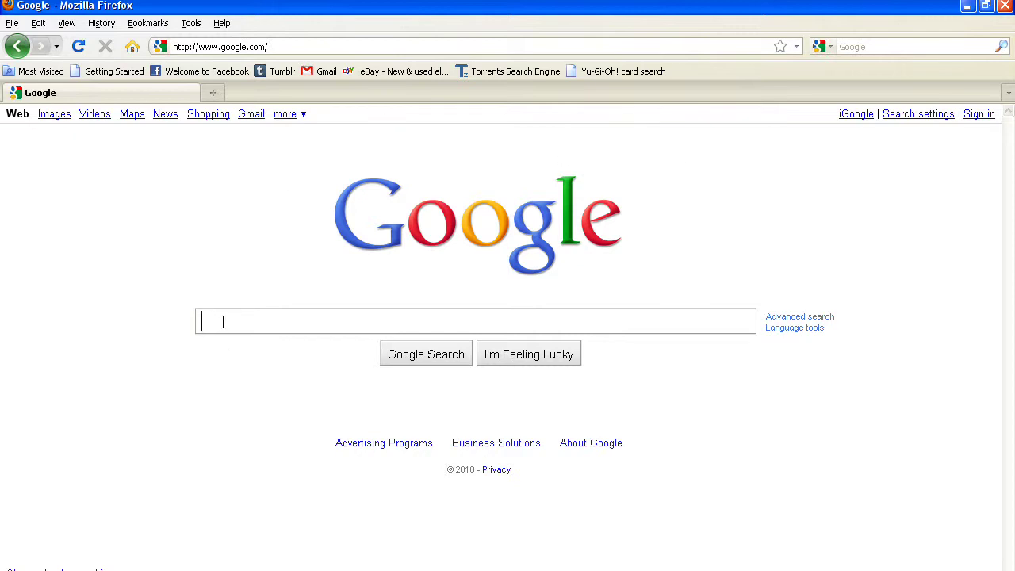
Search Google for ninite.com and open the 'Ninite Easy PC Setup' result.
{"action": "type", "text": "ninite.com"}
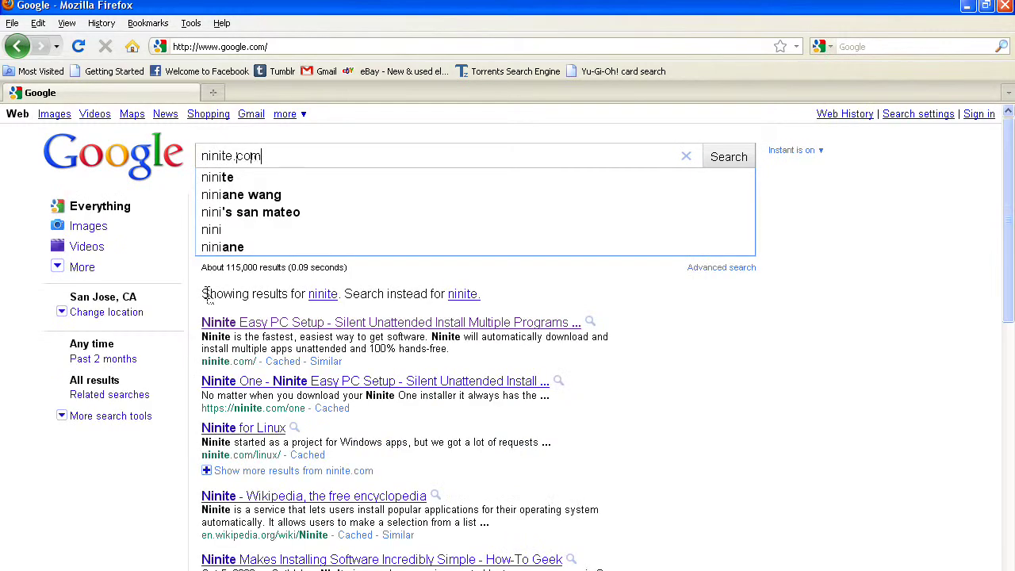
{"action": "key", "text": "Return"}
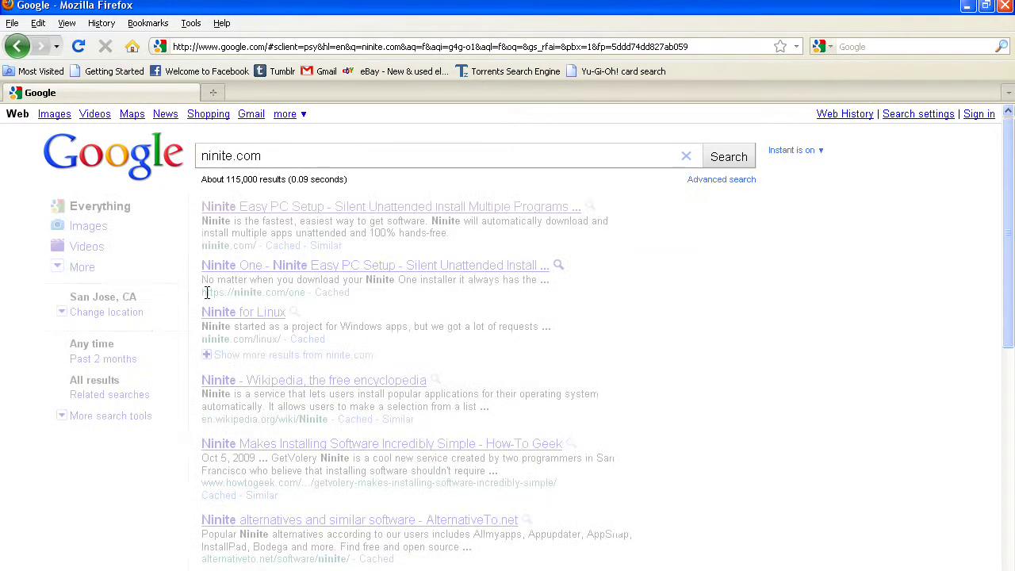
{"action": "left_click", "coordinate": [278, 208]}
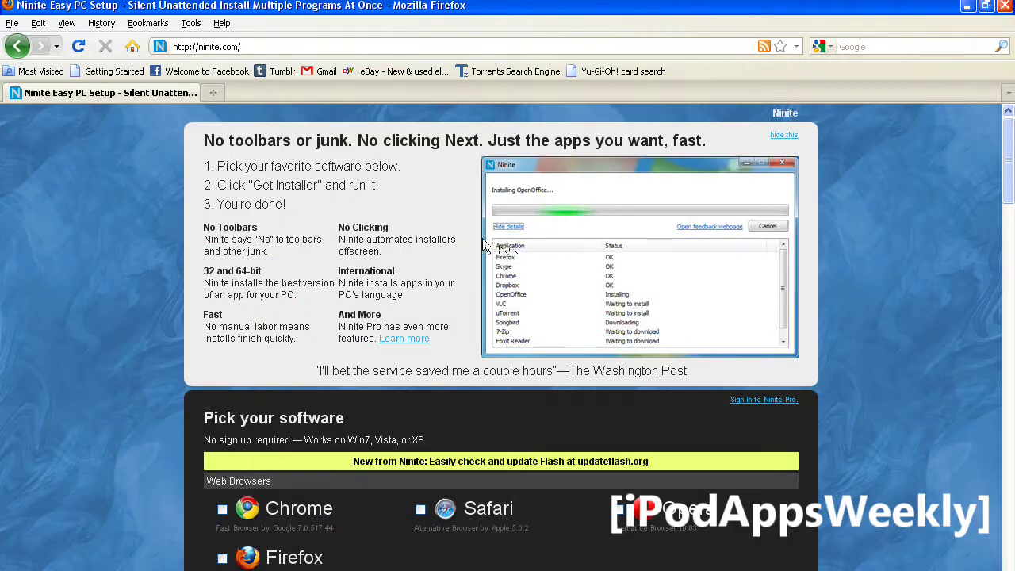
Hide the Ninite intro panel and scroll through the software categories, returning to the top.
{"action": "left_click", "coordinate": [783, 135]}
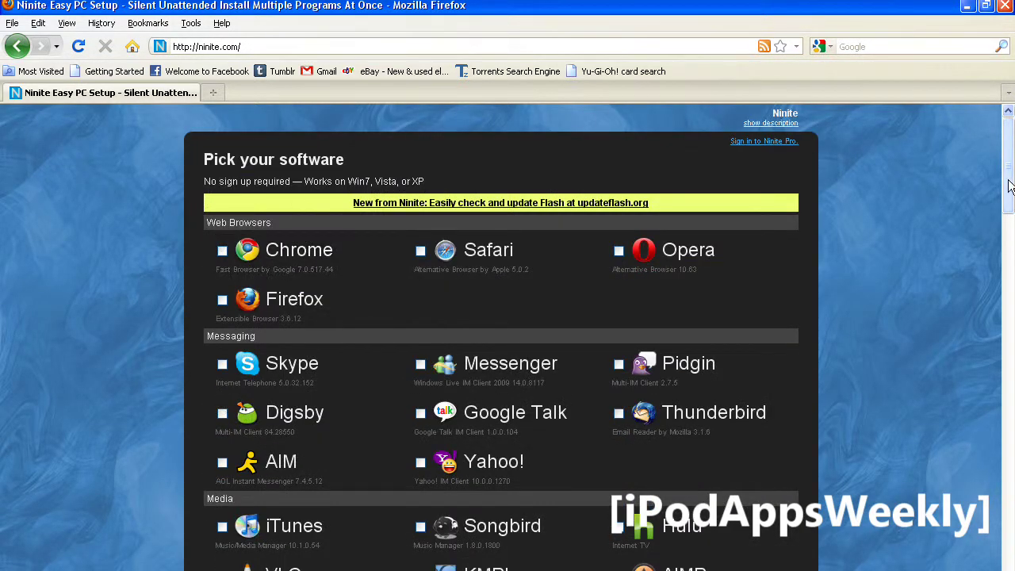
{"action": "left_click_drag", "start_coordinate": [998, 170], "coordinate": [1009, 307]}
{"action": "left_click", "coordinate": [1007, 267]}
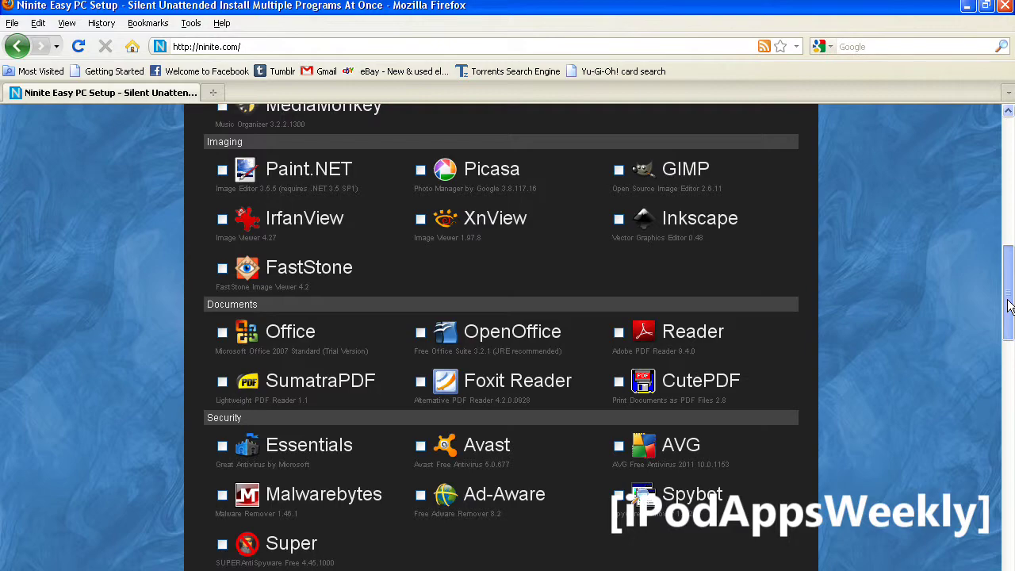
{"action": "left_click_drag", "start_coordinate": [1009, 307], "coordinate": [1012, 176]}
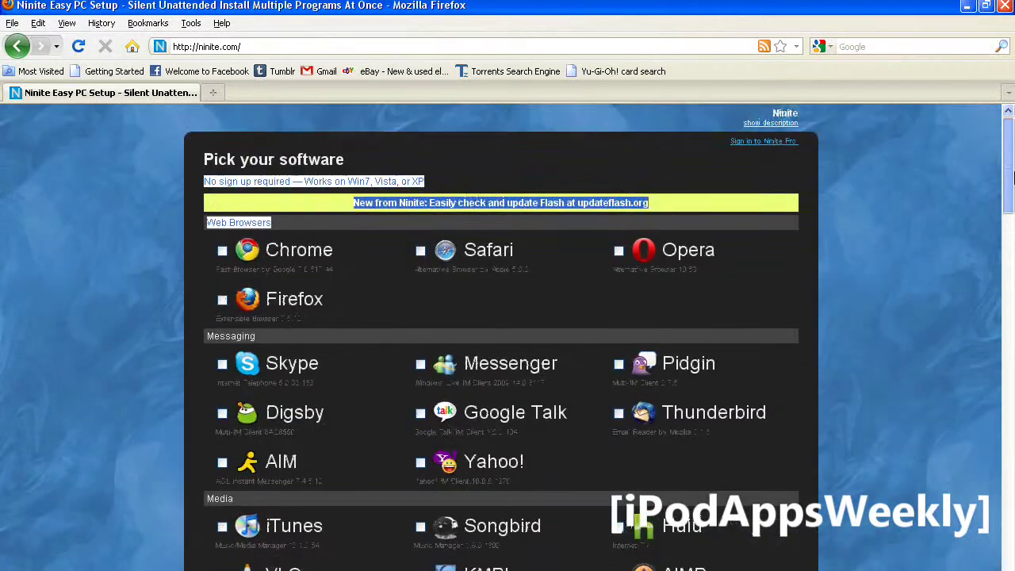
{"action": "left_click", "coordinate": [990, 222]}
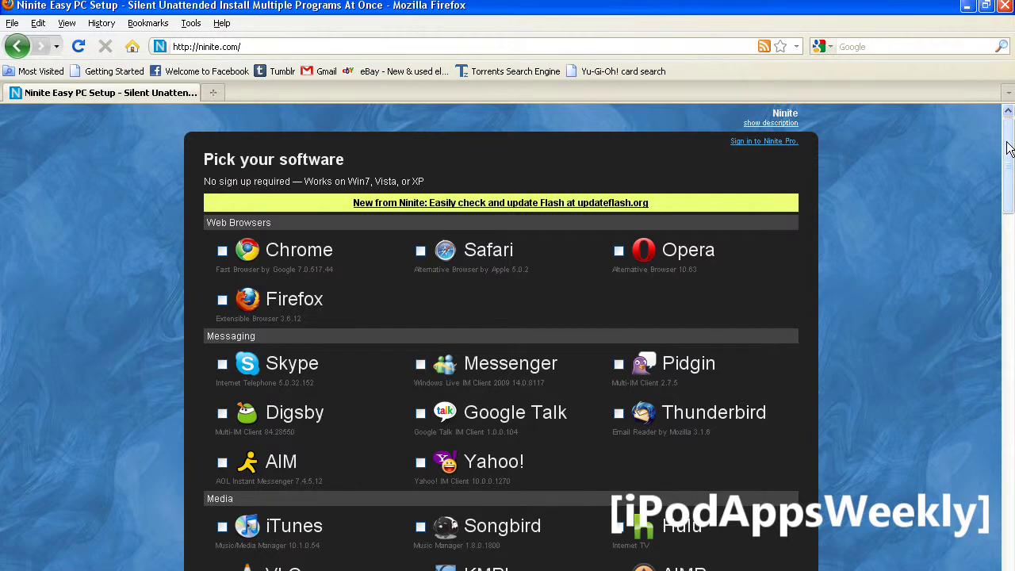
{"action": "mouse_move", "coordinate": [1009, 149]}
{"action": "left_mouse_down"}
{"action": "mouse_move", "coordinate": [1010, 197]}
{"action": "mouse_move", "coordinate": [1009, 145]}
{"action": "left_mouse_up"}
{"action": "left_click_drag", "start_coordinate": [1010, 181], "coordinate": [1009, 208]}
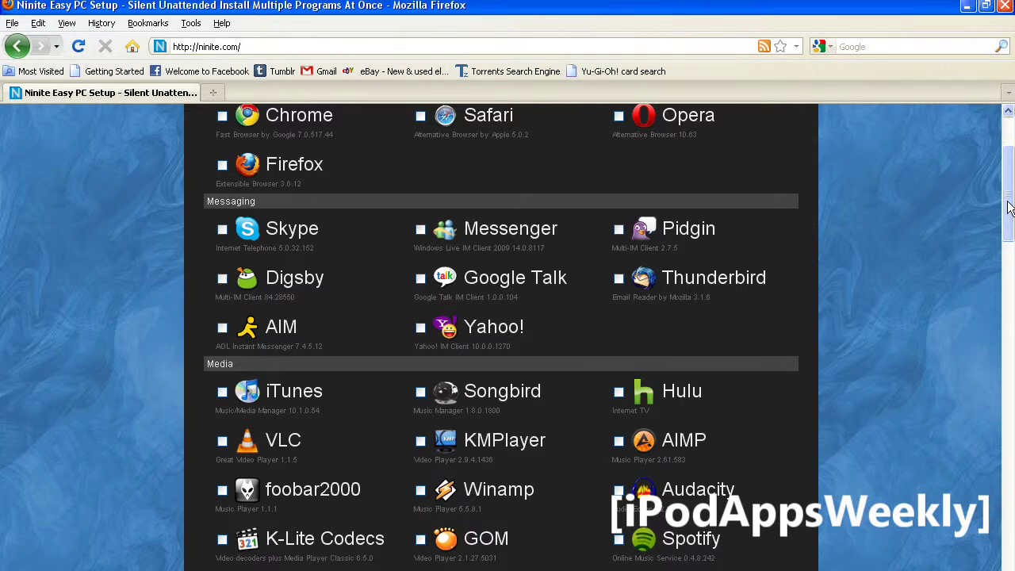
{"action": "left_click_drag", "start_coordinate": [1009, 208], "coordinate": [1011, 158]}
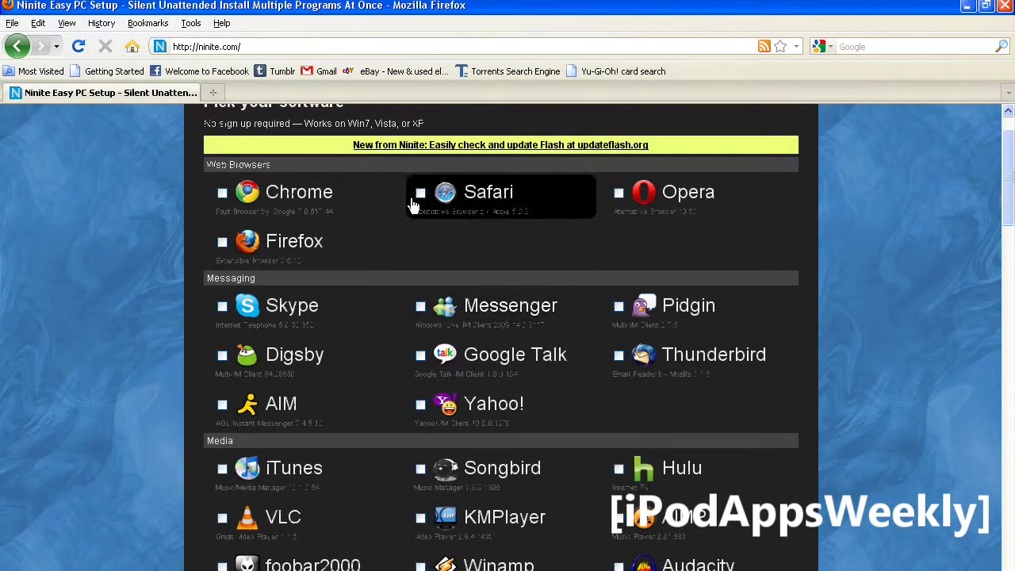
{"action": "left_click_drag", "start_coordinate": [1010, 175], "coordinate": [1010, 146]}
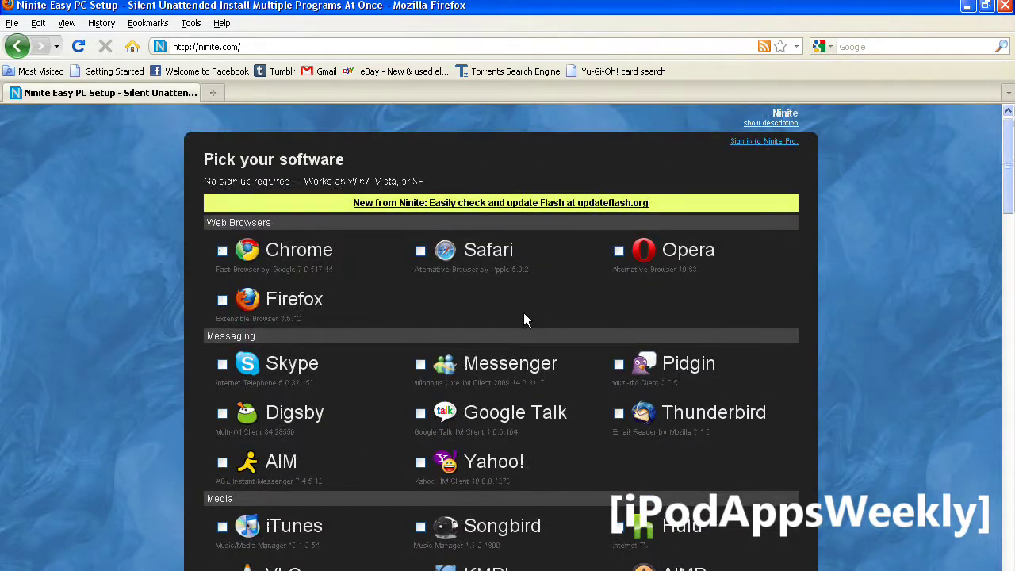
Tick Chrome, Safari, Spotify and GIMP in the Ninite software list.
{"action": "left_click", "coordinate": [286, 267]}
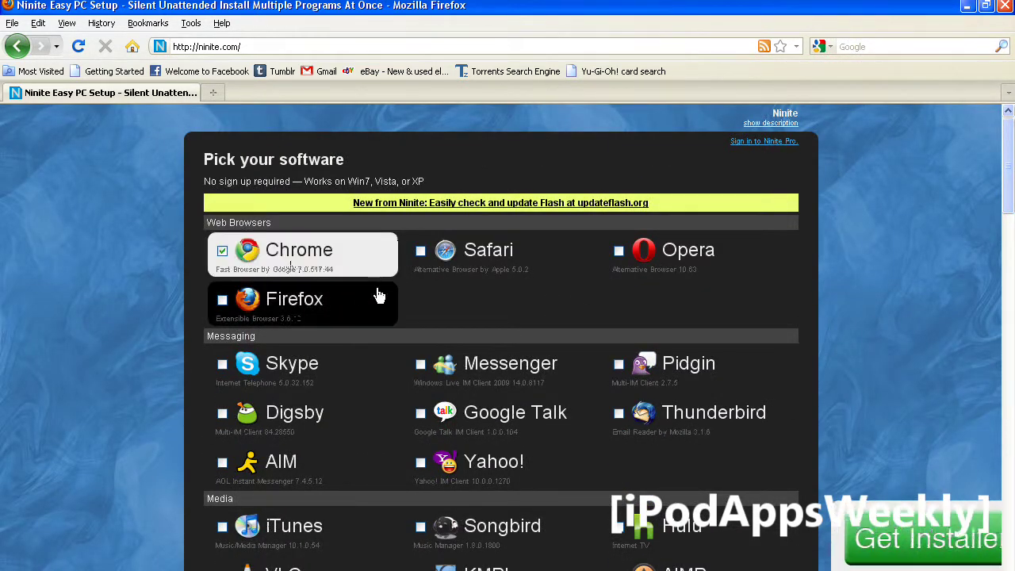
{"action": "left_click", "coordinate": [487, 273]}
{"action": "left_click_drag", "start_coordinate": [1010, 161], "coordinate": [1010, 245]}
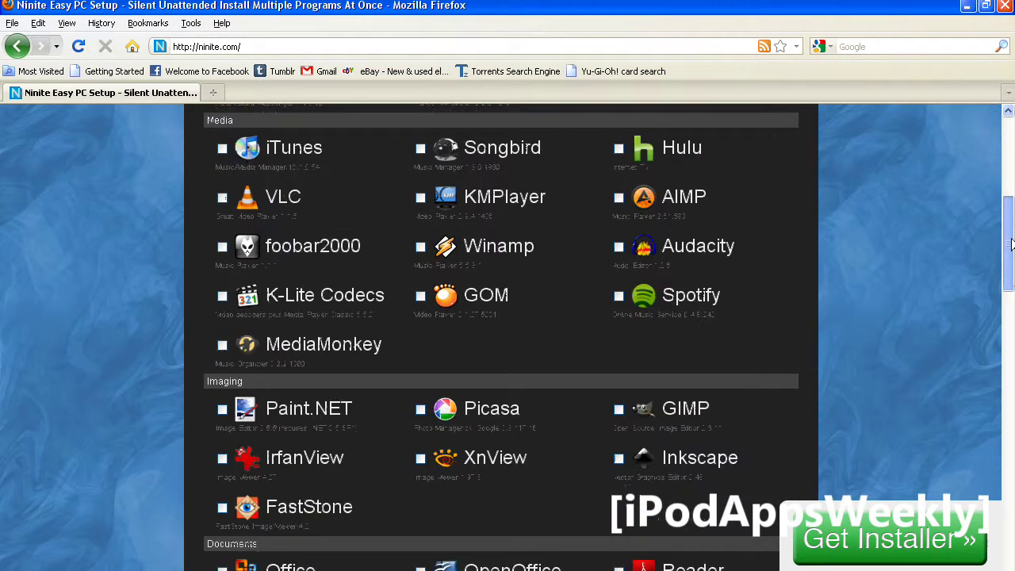
{"action": "left_click", "coordinate": [716, 303]}
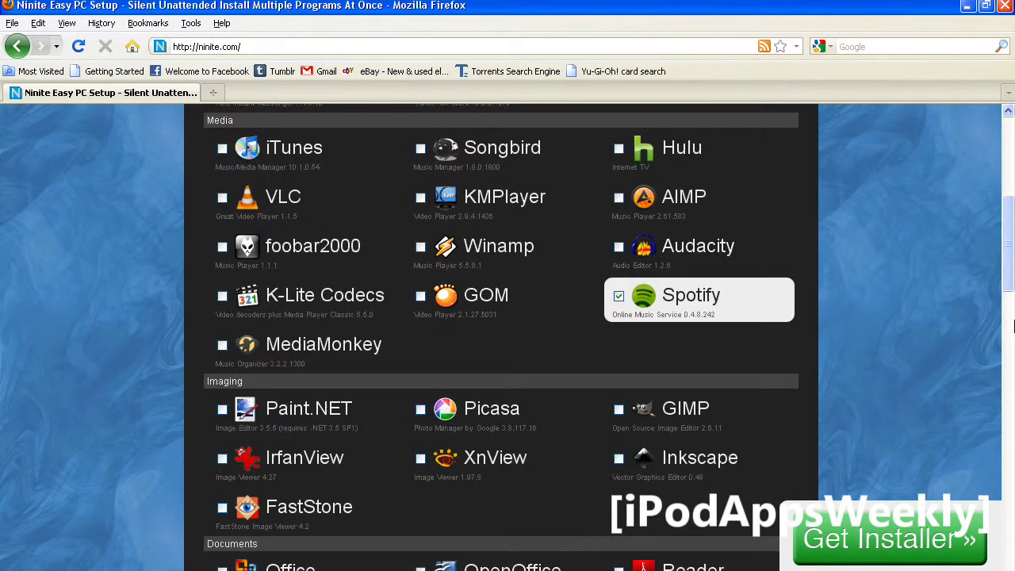
{"action": "left_click_drag", "start_coordinate": [1008, 248], "coordinate": [1010, 364]}
{"action": "left_click", "coordinate": [746, 315]}
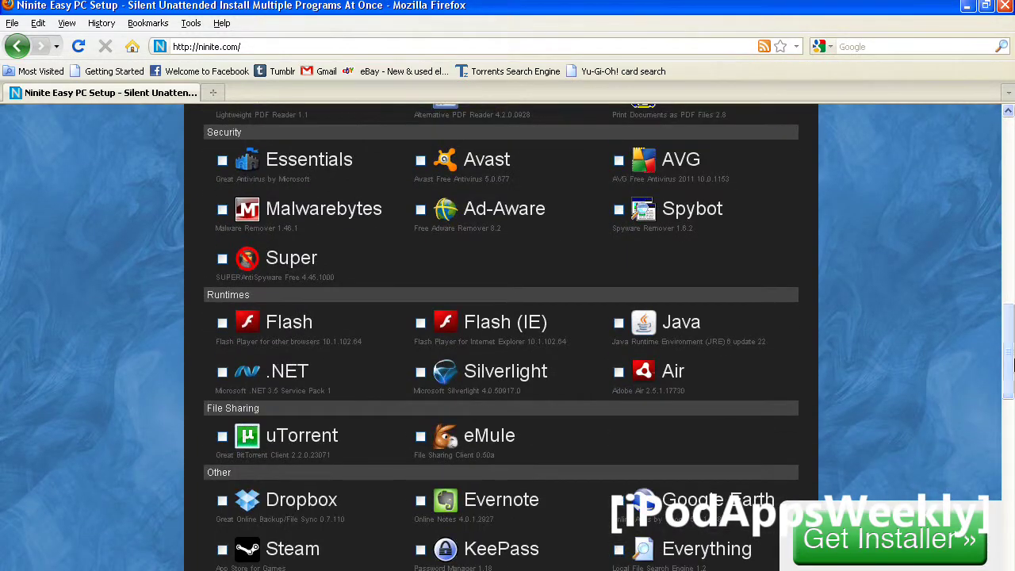
Scroll through the software list to review the four checked apps.
{"action": "scroll", "coordinate": [138, 263], "scroll_direction": "down", "scroll_amount": 6}
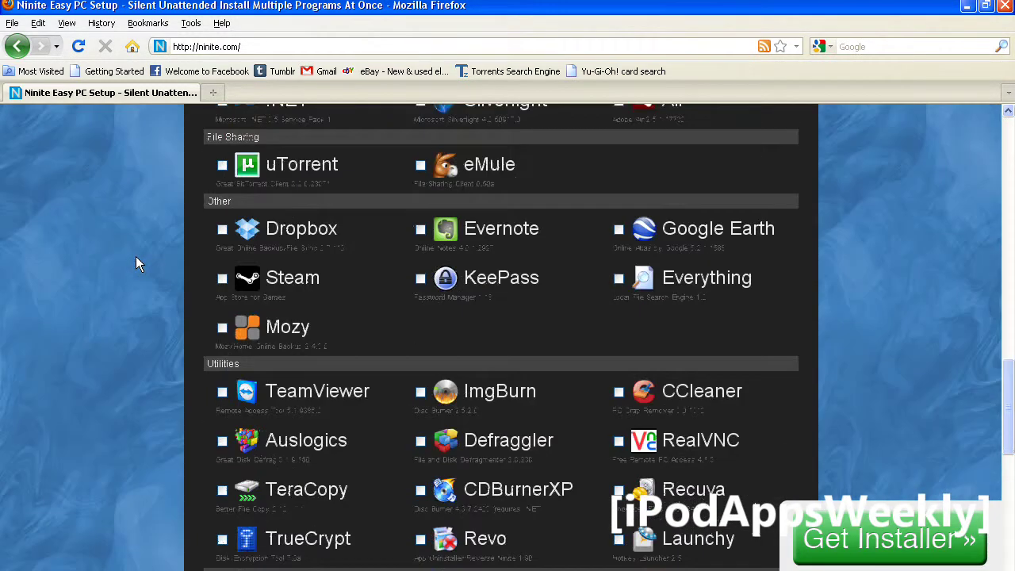
{"action": "scroll", "coordinate": [136, 257], "scroll_direction": "down", "scroll_amount": 1}
{"action": "scroll", "coordinate": [155, 286], "scroll_direction": "up", "scroll_amount": 2}
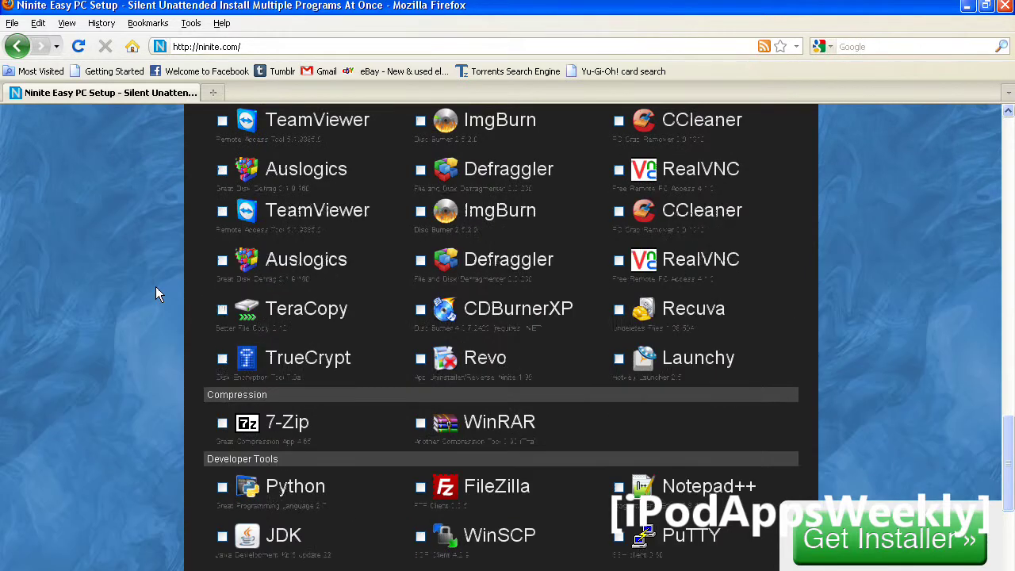
{"action": "scroll", "coordinate": [155, 295], "scroll_direction": "up", "scroll_amount": 1}
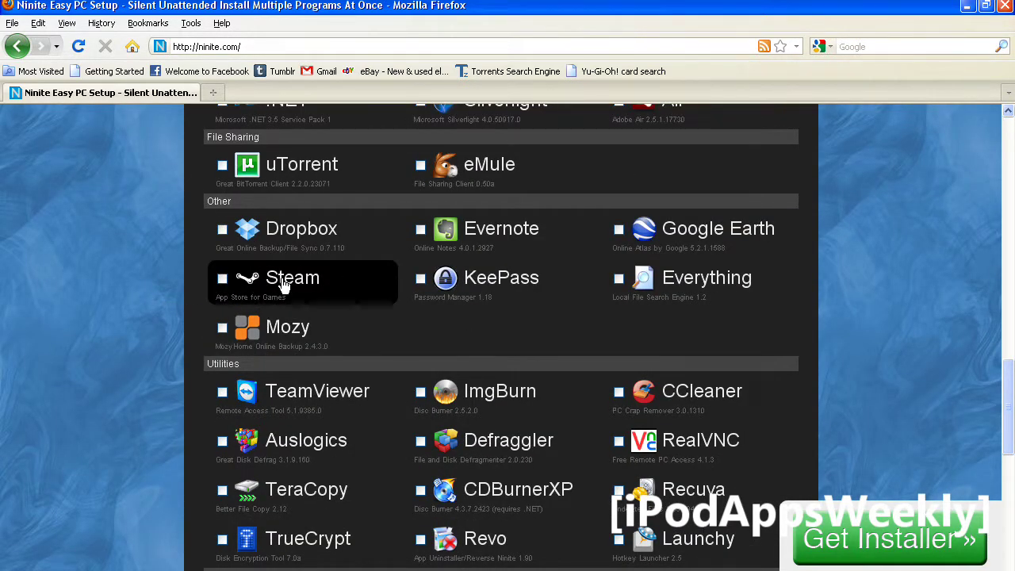
{"action": "scroll", "coordinate": [288, 288], "scroll_direction": "down", "scroll_amount": 1}
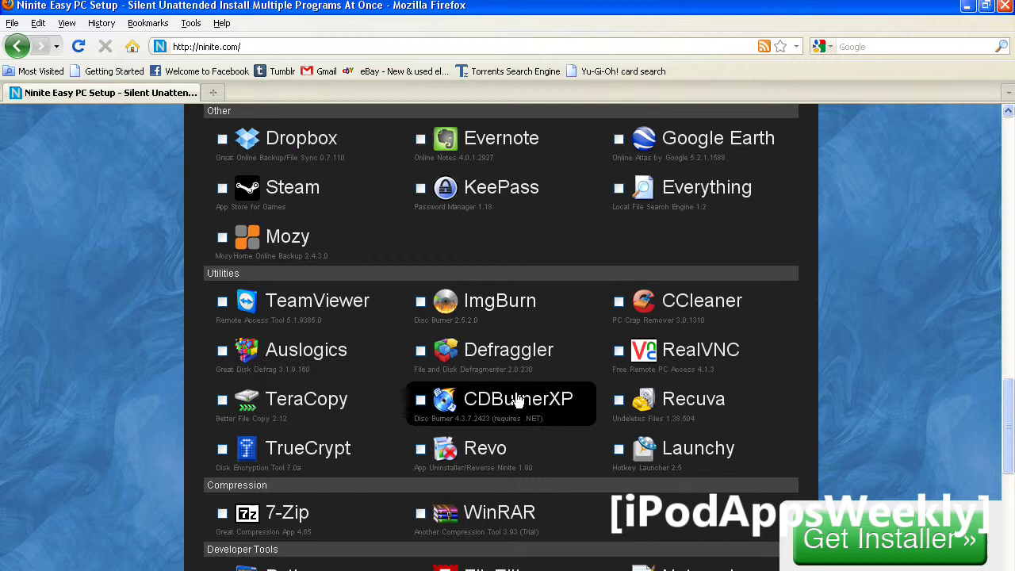
{"action": "scroll", "coordinate": [1009, 429], "scroll_direction": "down", "scroll_amount": 1}
{"action": "scroll", "coordinate": [1009, 429], "scroll_direction": "down", "scroll_amount": 2}
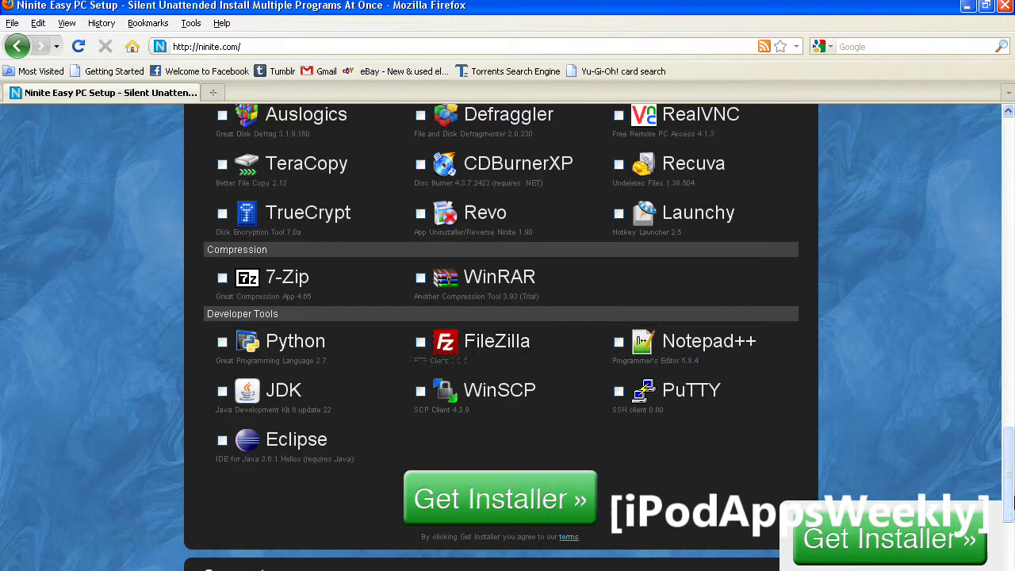
{"action": "left_click_drag", "start_coordinate": [1012, 501], "coordinate": [1012, 275]}
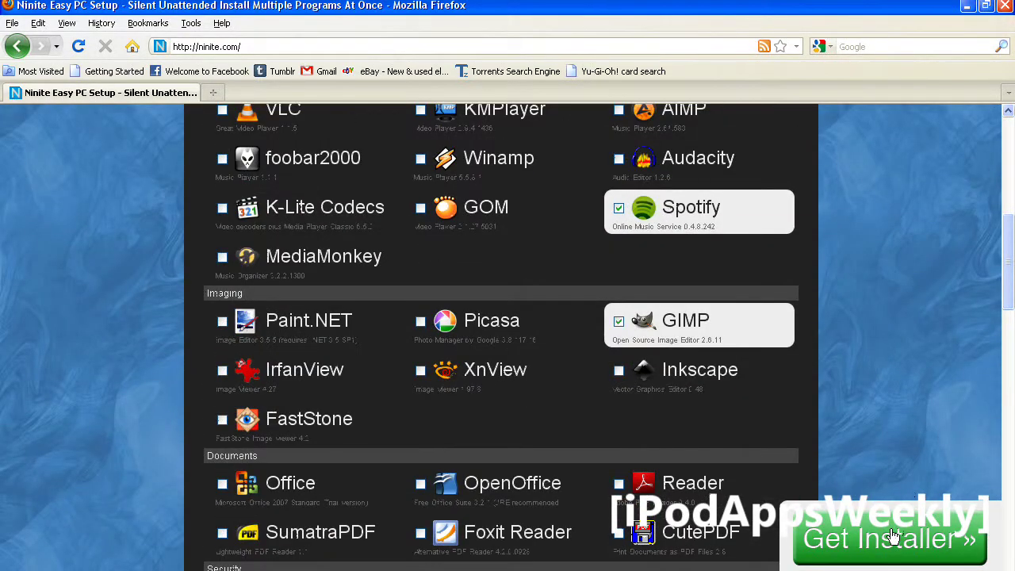
Save 'Ninite Chrome GIMP Safari Spotify Installer.exe' and run it, accepting the security prompts.
{"action": "left_click", "coordinate": [894, 536]}
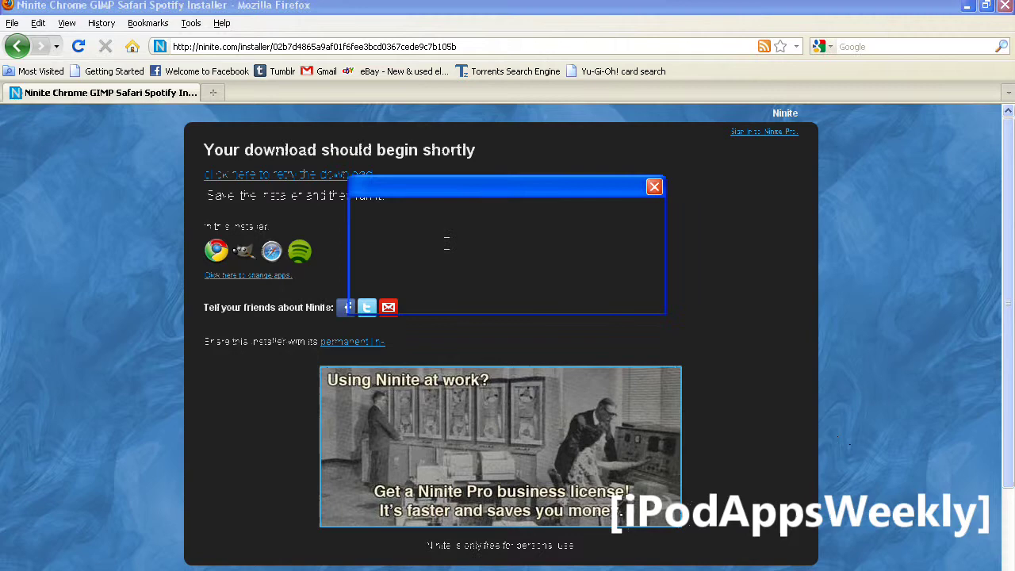
{"action": "left_click", "coordinate": [560, 294]}
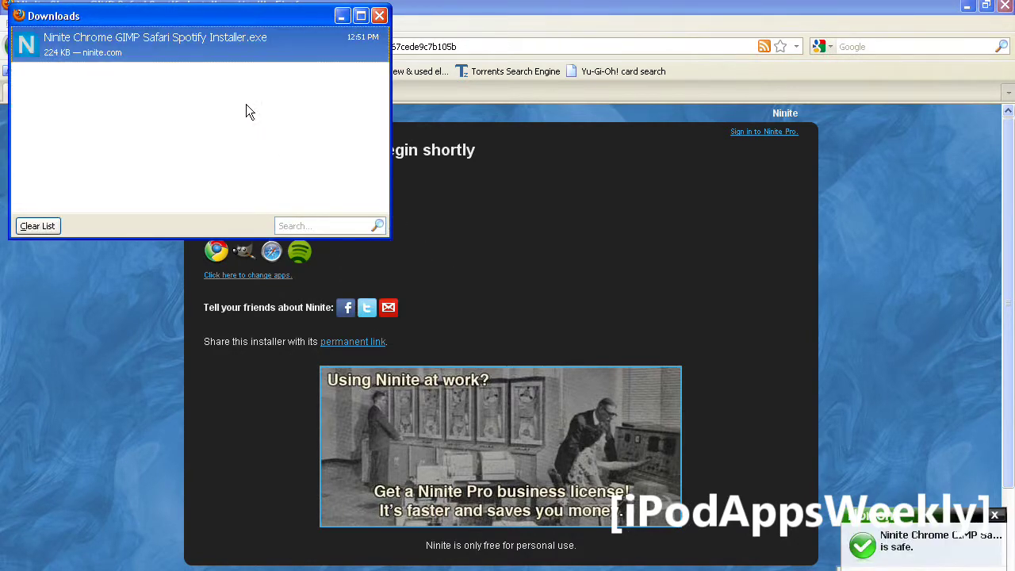
{"action": "right_click", "coordinate": [187, 37]}
{"action": "left_click", "coordinate": [208, 46]}
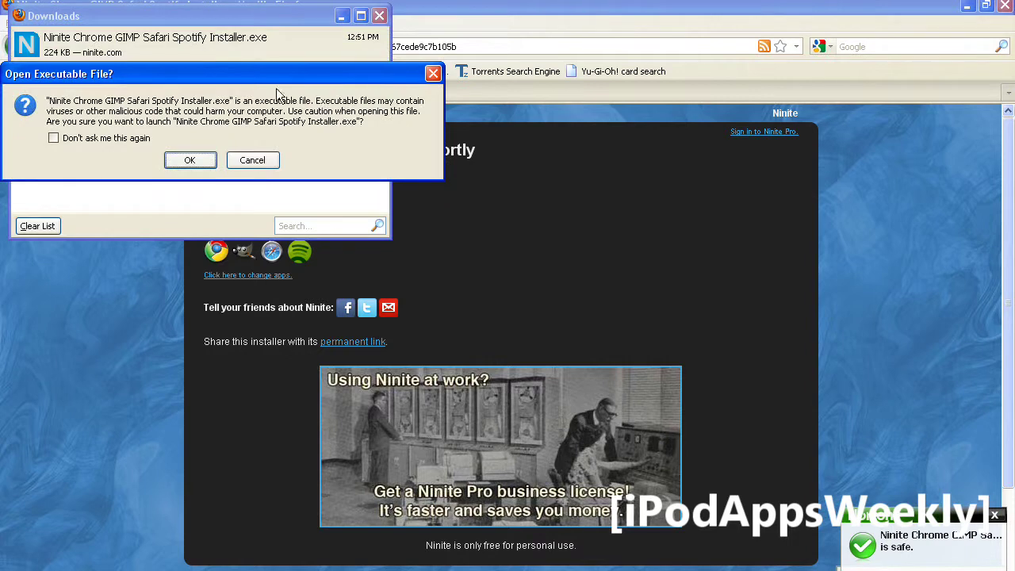
{"action": "left_click", "coordinate": [181, 157]}
{"action": "left_click", "coordinate": [567, 324]}
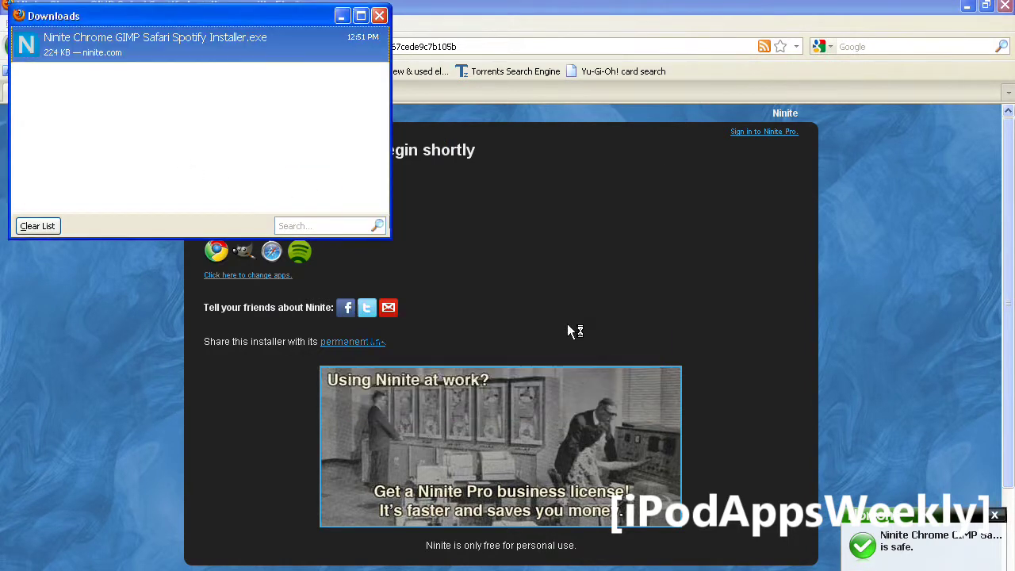
{"action": "left_click", "coordinate": [379, 16]}
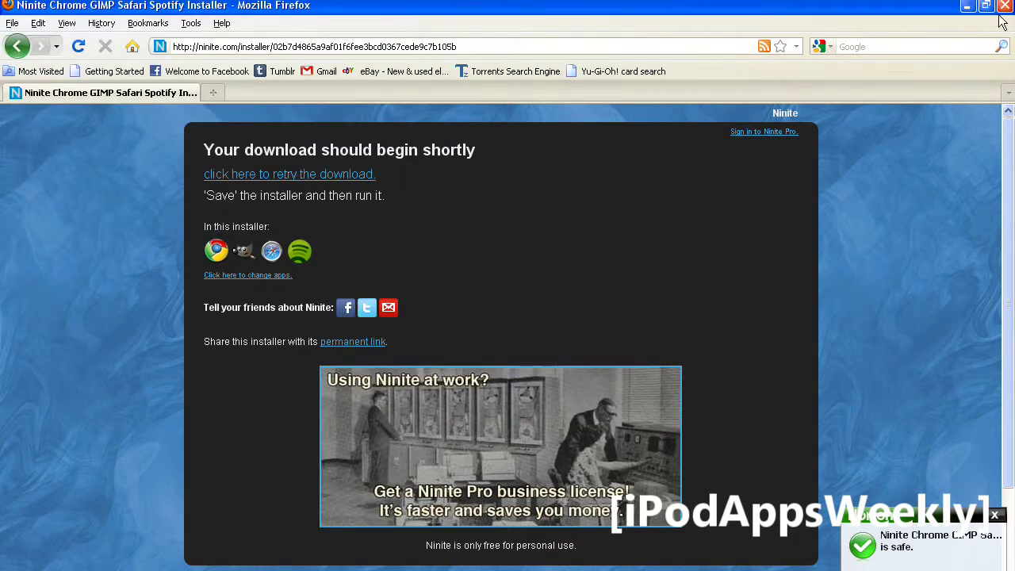
{"action": "left_click", "coordinate": [968, 6]}
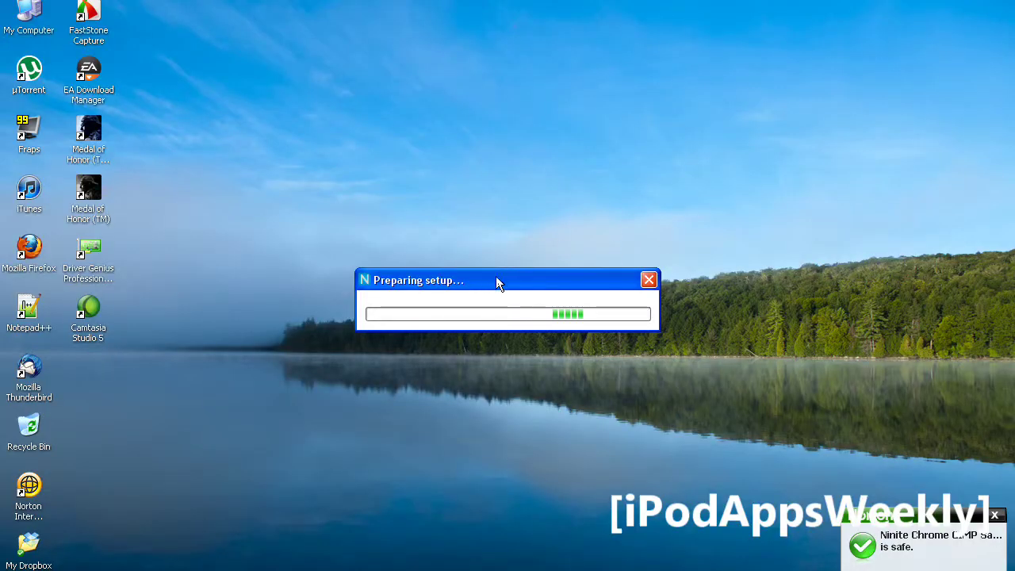
Expand Ninite's details list showing Chrome downloading while Safari, Spotify and GIMP wait.
{"action": "left_click_drag", "start_coordinate": [496, 276], "coordinate": [507, 215]}
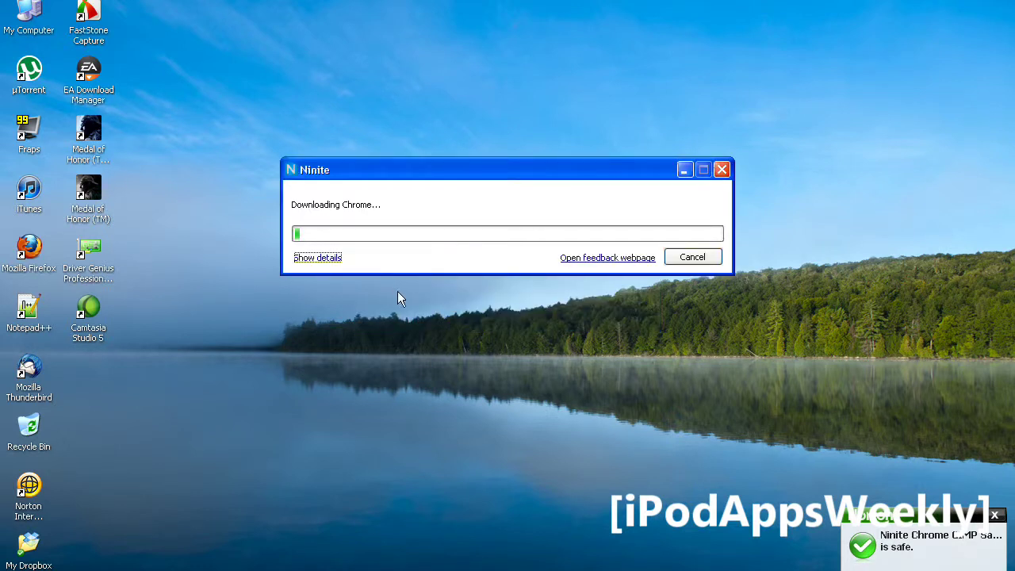
{"action": "left_click", "coordinate": [321, 260]}
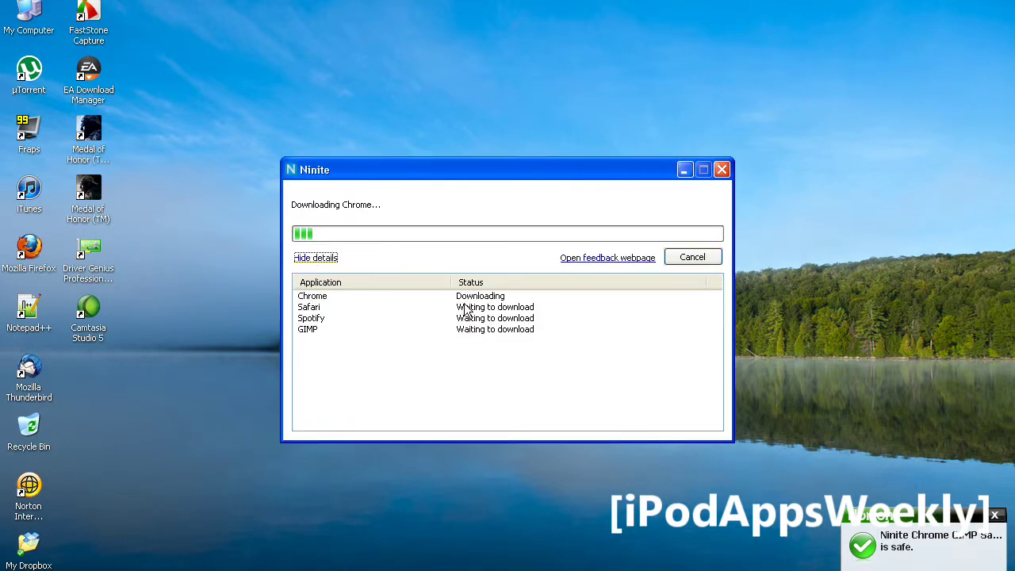
{"action": "left_click", "coordinate": [321, 298]}
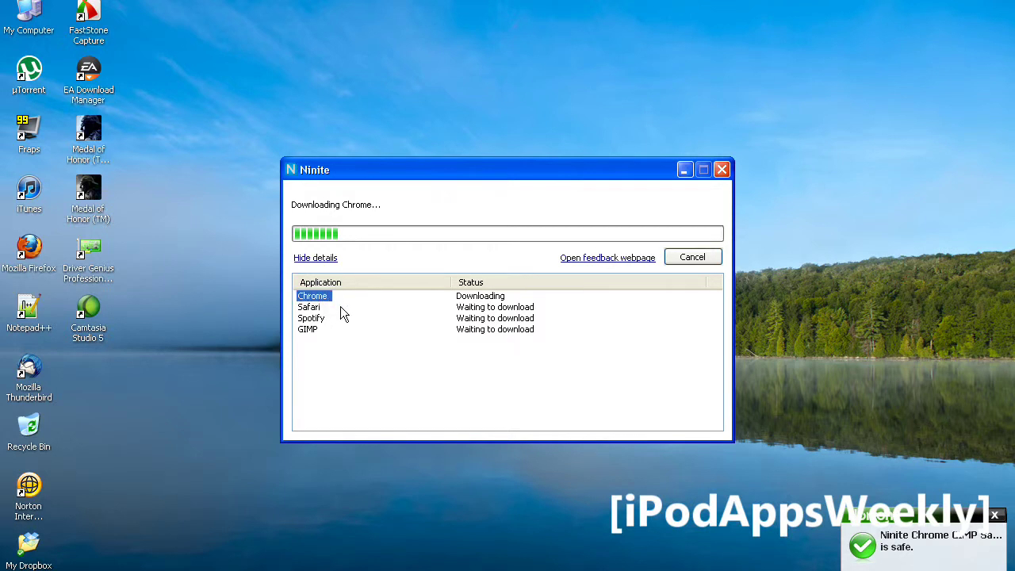